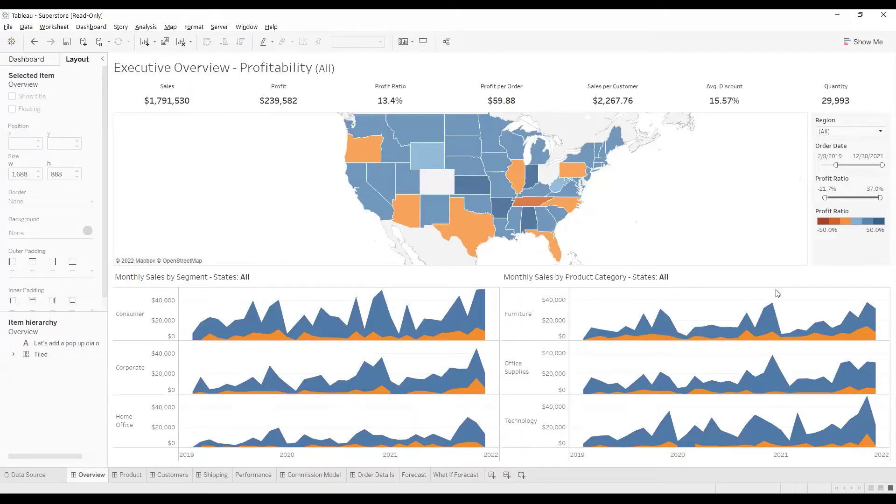
Step: Add a Text object to the dashboard containing 'Let's add a Popup!!'
click(24, 61)
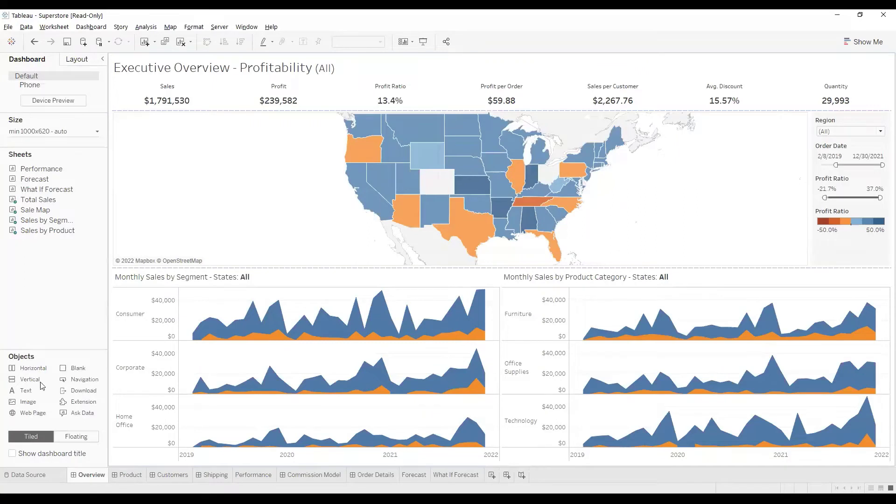
drag(25, 394, 744, 192)
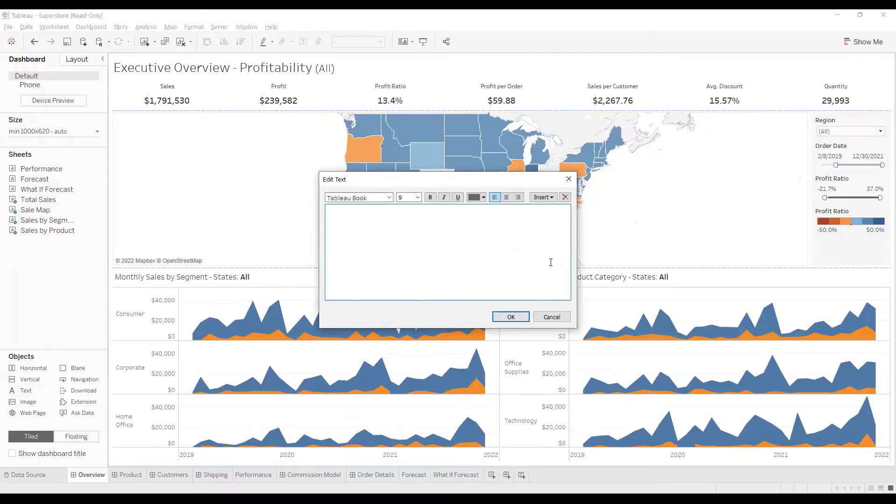
text(Let's add a Popup!)
Step: Format all the popup text as 48-point, bold, black and centred, and confirm it
key(ctrl+a)
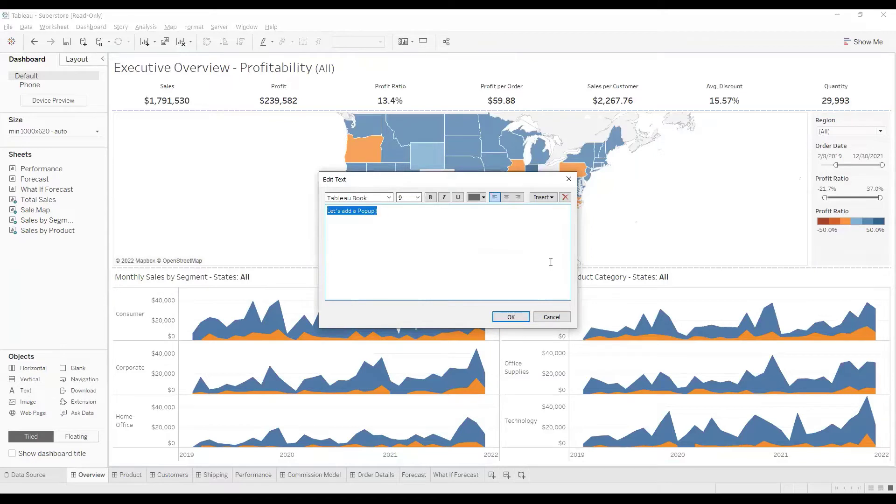
click(418, 197)
click(406, 304)
click(430, 197)
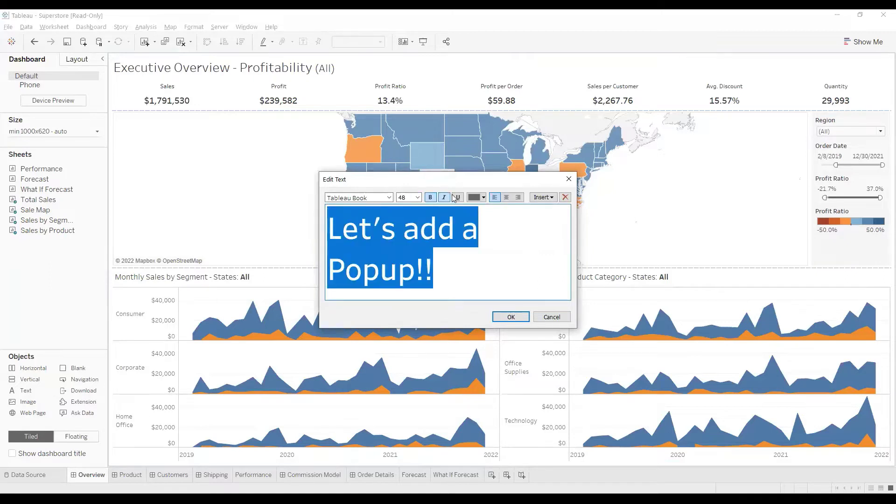
click(474, 198)
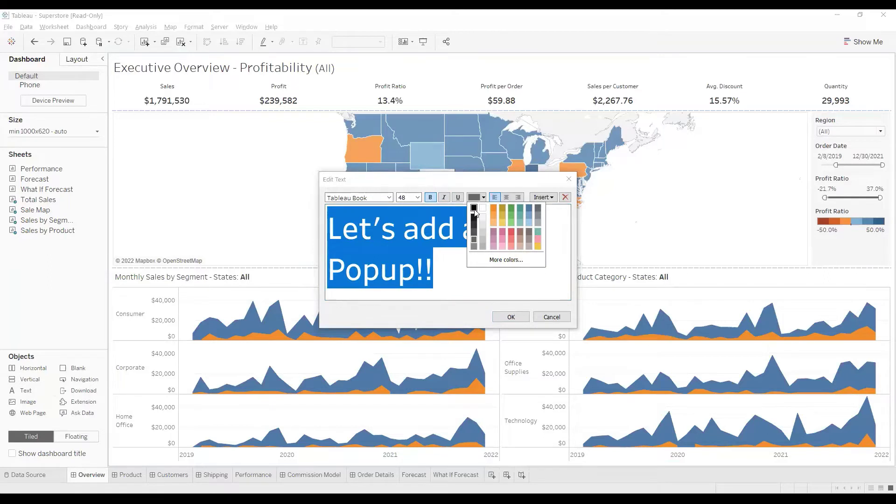
click(474, 208)
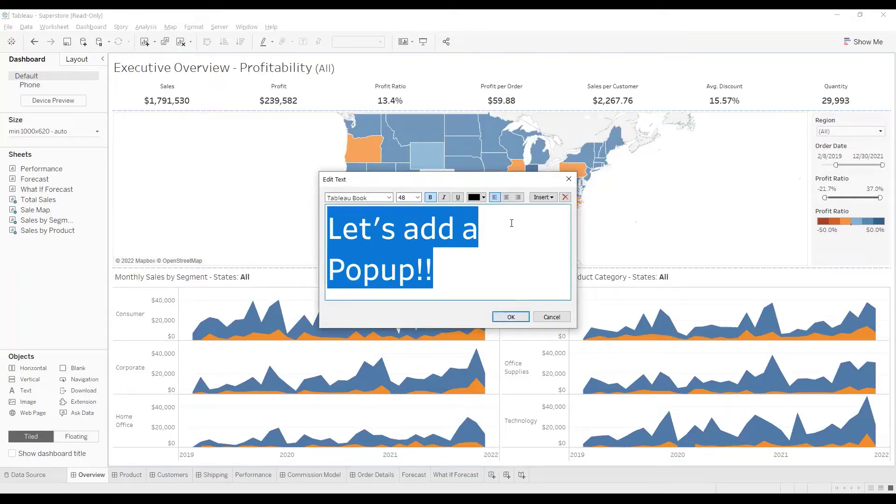
click(506, 197)
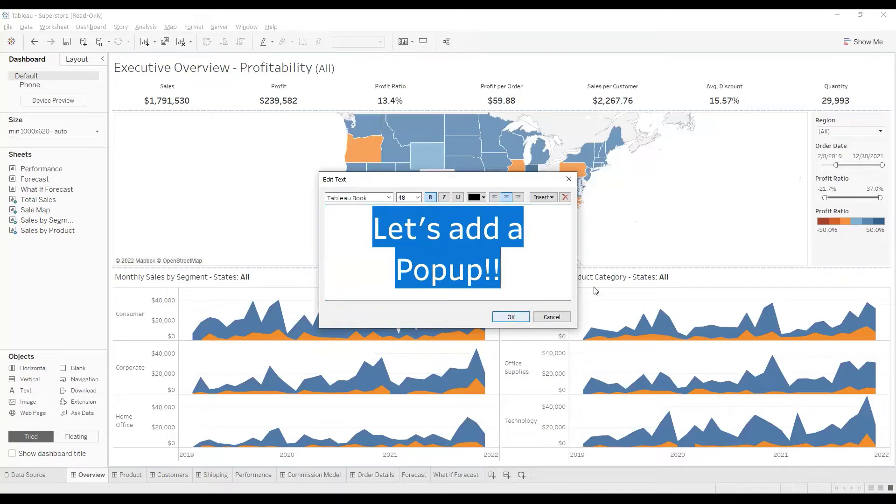
click(511, 317)
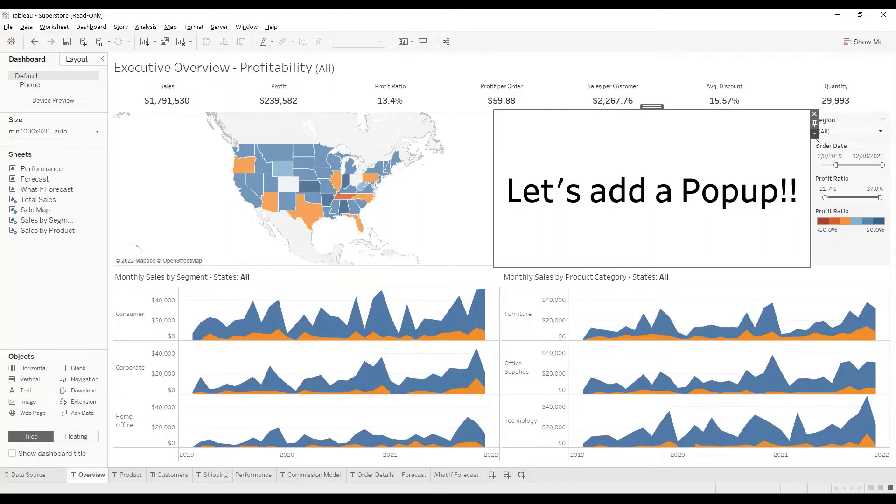
Step: Float the popup text over the map, stretch it across the dashboard, and move the show/hide button to its top-right
drag(652, 107, 263, 80)
drag(391, 169, 885, 446)
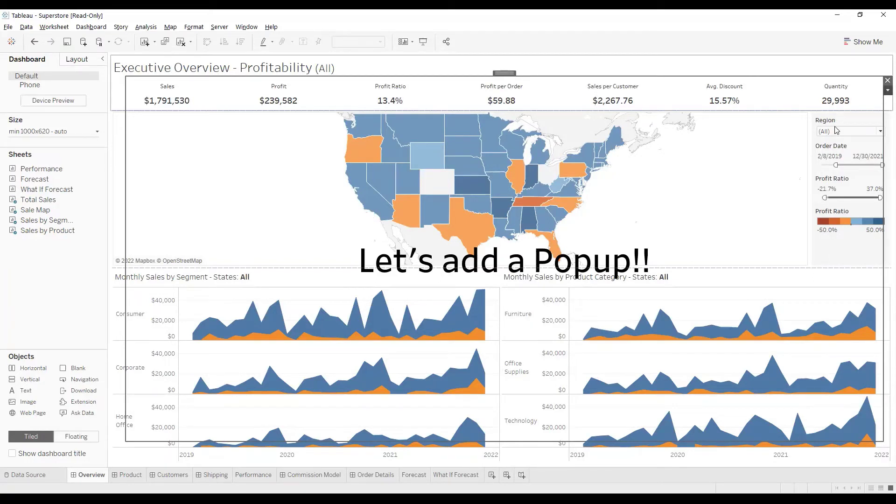
click(149, 82)
drag(124, 82, 877, 78)
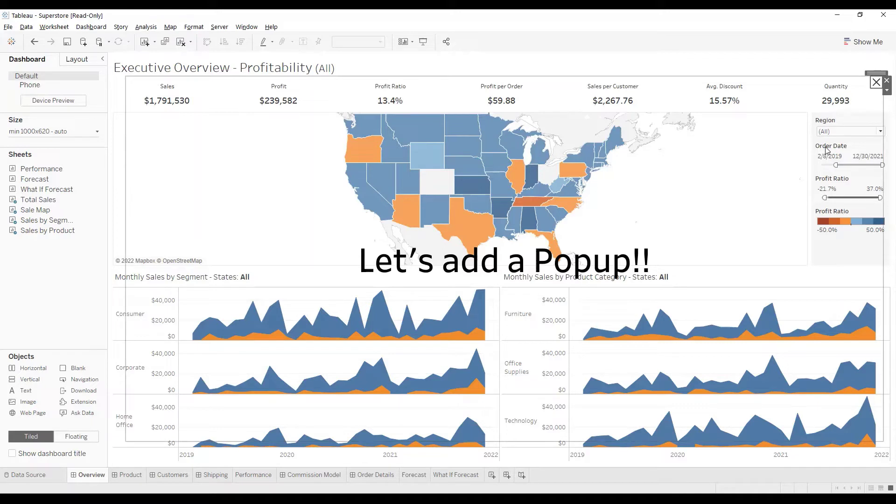
Step: In the popup's Layout settings, set a light grey background with 85% opacity
click(692, 224)
click(77, 59)
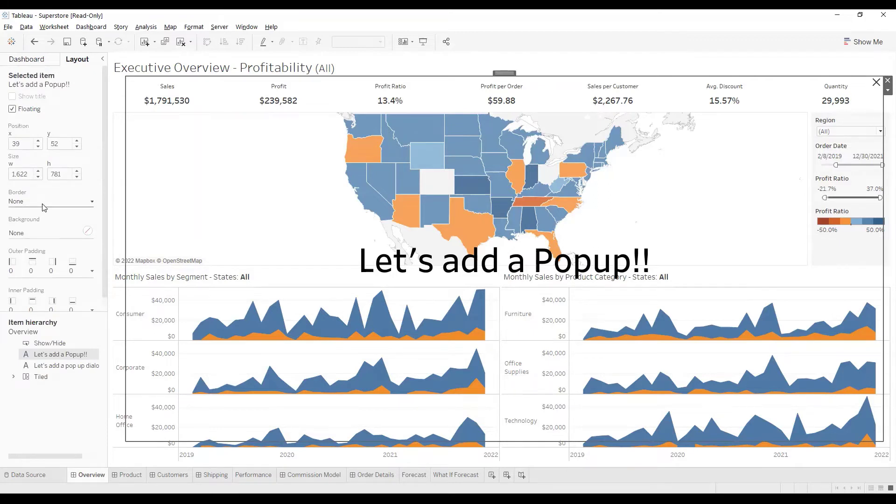
click(42, 233)
click(41, 266)
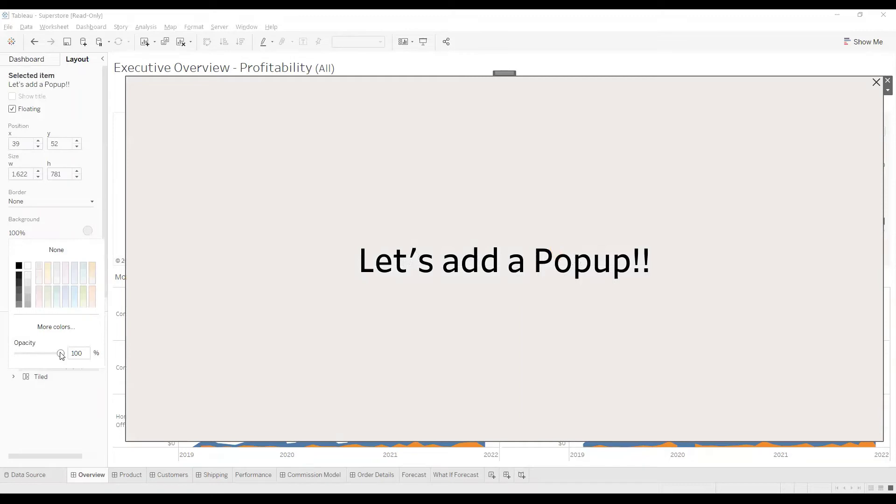
drag(61, 353, 69, 352)
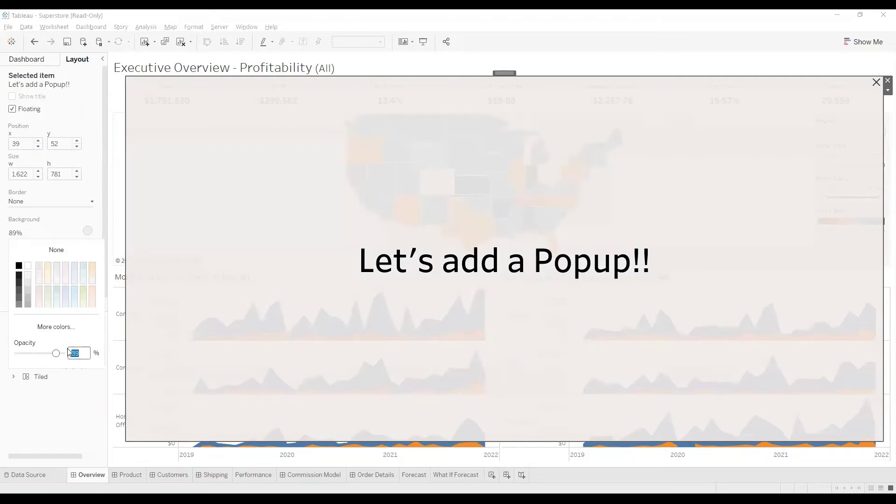
text(85)
key(Return)
Step: Resize the show/hide button to 36 by 37, then click it to hide the popup
click(874, 87)
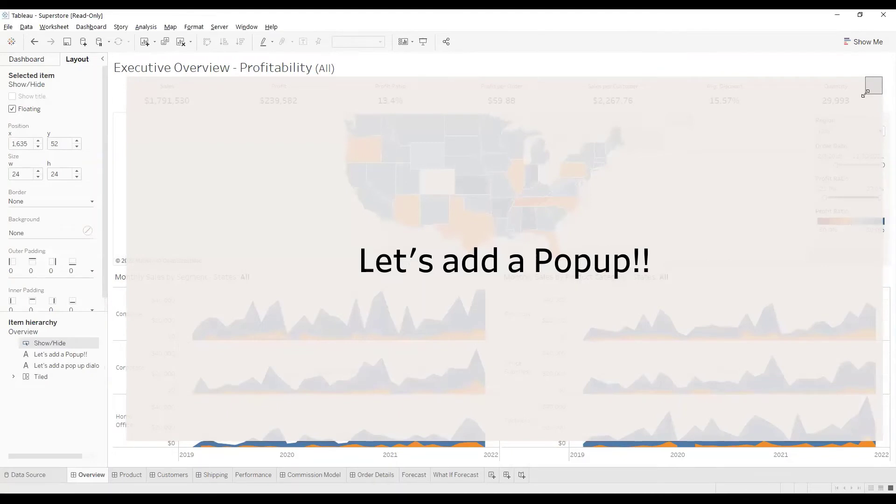
drag(866, 94, 861, 101)
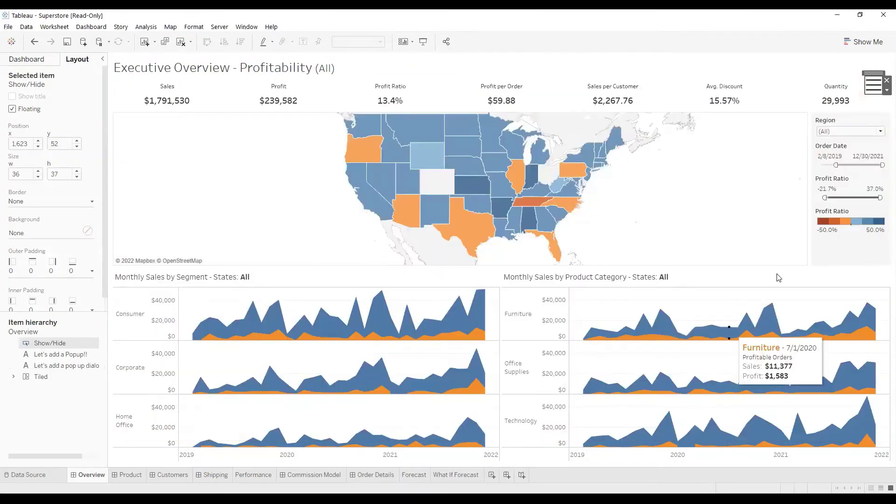
alt+click(876, 91)
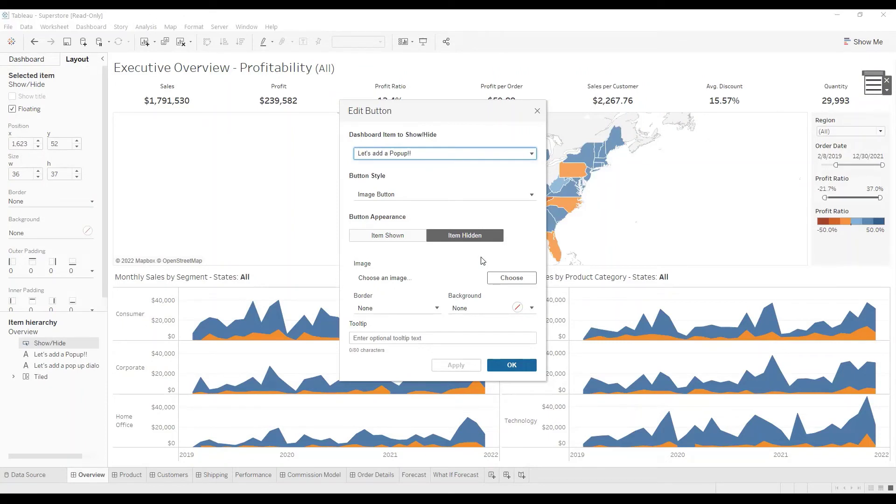
Step: Choose Blank.png from My Shapes as the button's Item Hidden image, apply it, and close the dialog
click(510, 278)
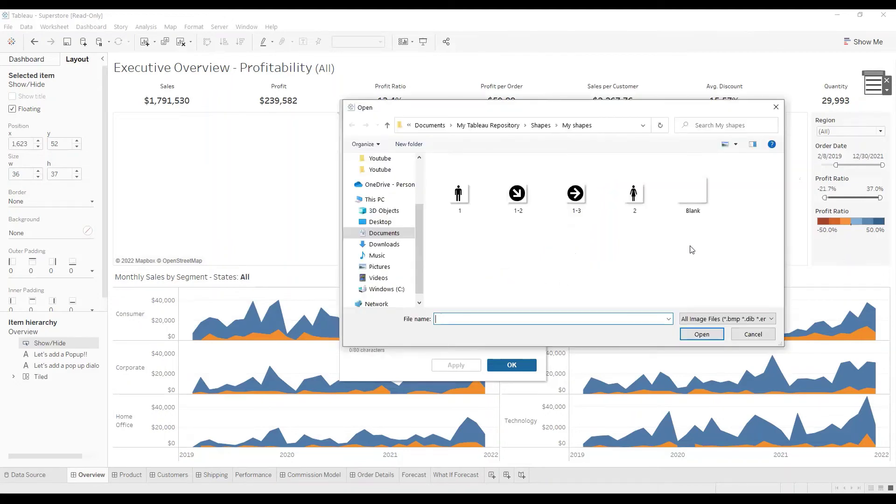
click(698, 196)
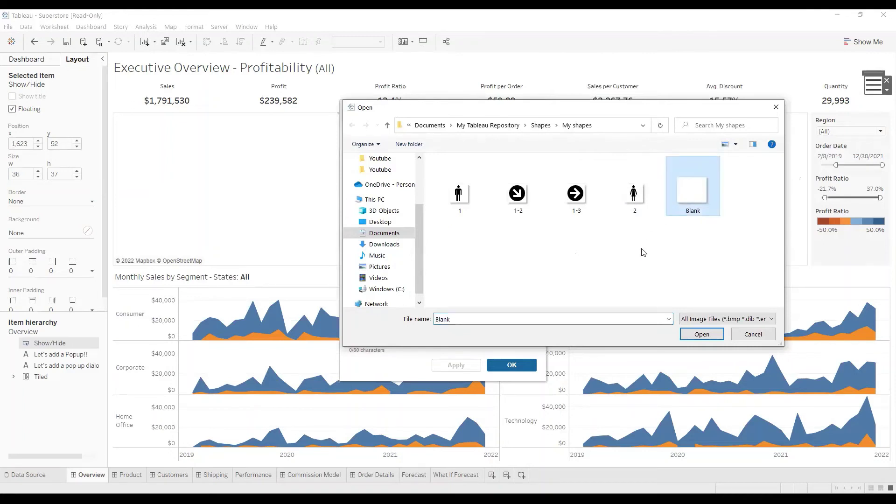
click(699, 335)
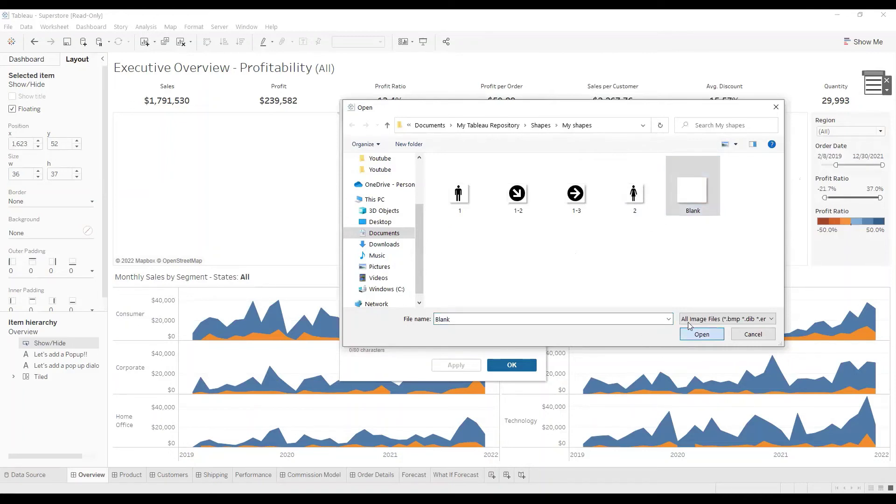
click(474, 369)
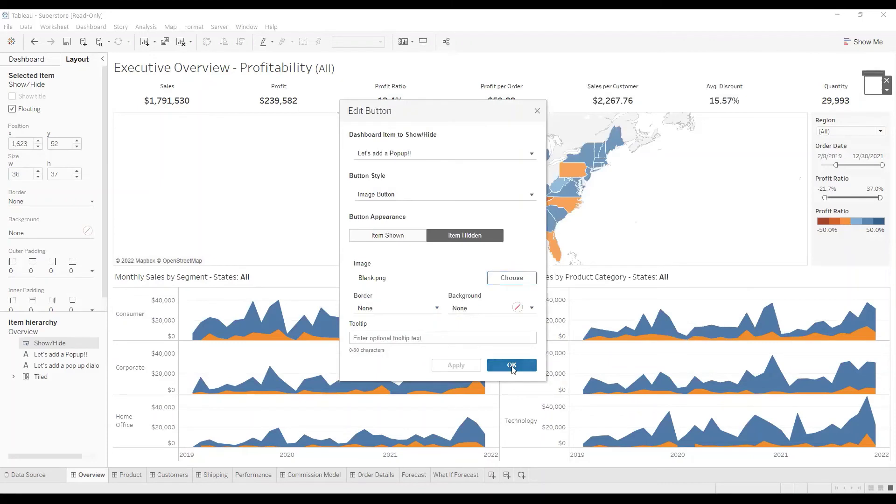
click(512, 367)
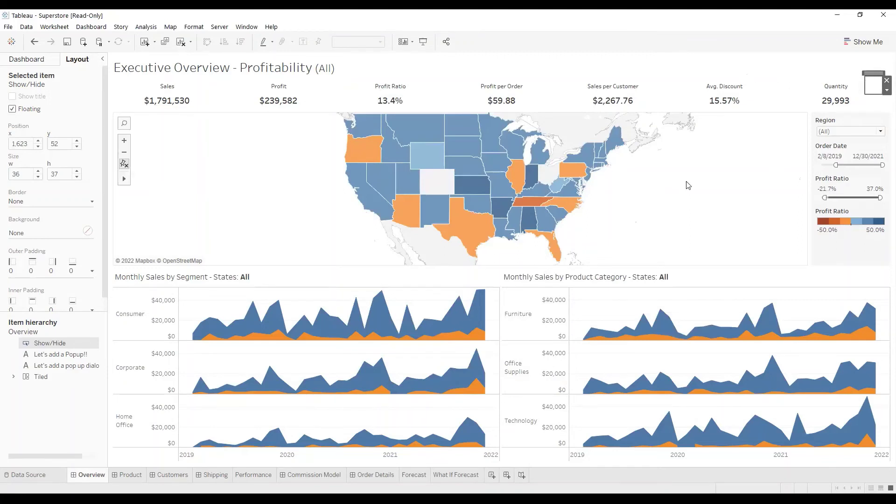
Step: Show the popup again, then in Presentation Mode close it with its X and drag the Order Date start back to 1/3/2018
click(873, 84)
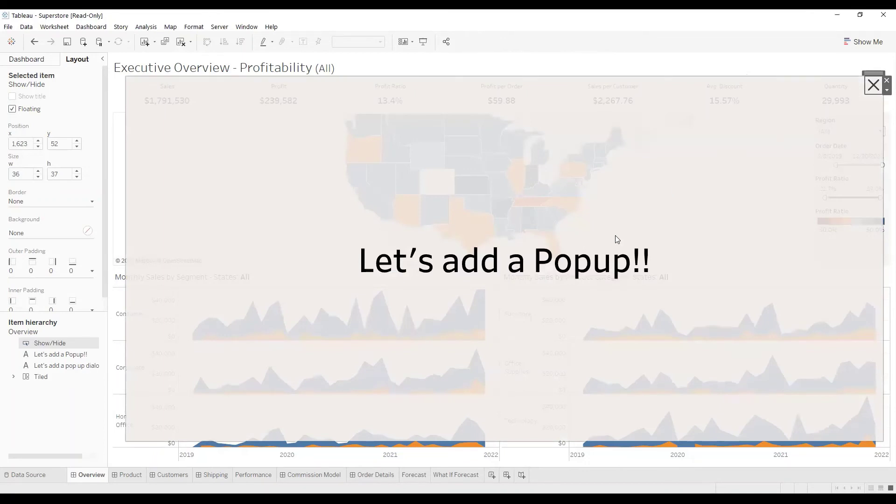
click(424, 46)
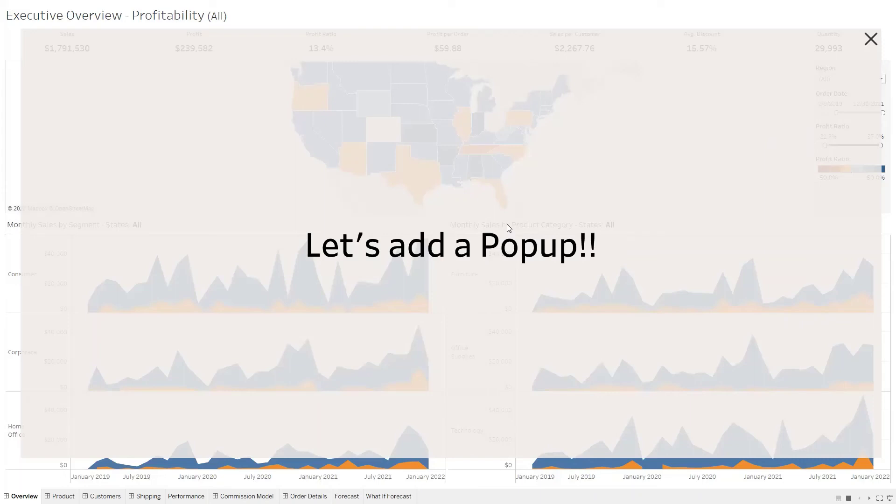
click(871, 41)
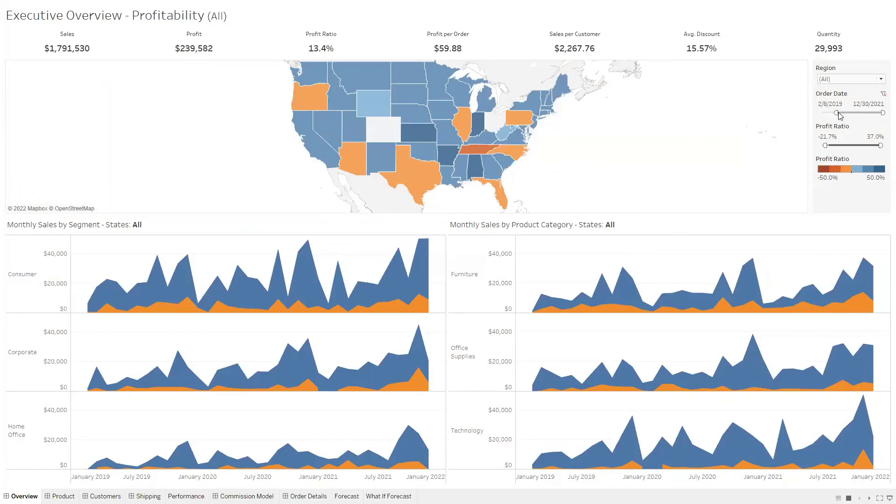
drag(835, 114, 820, 112)
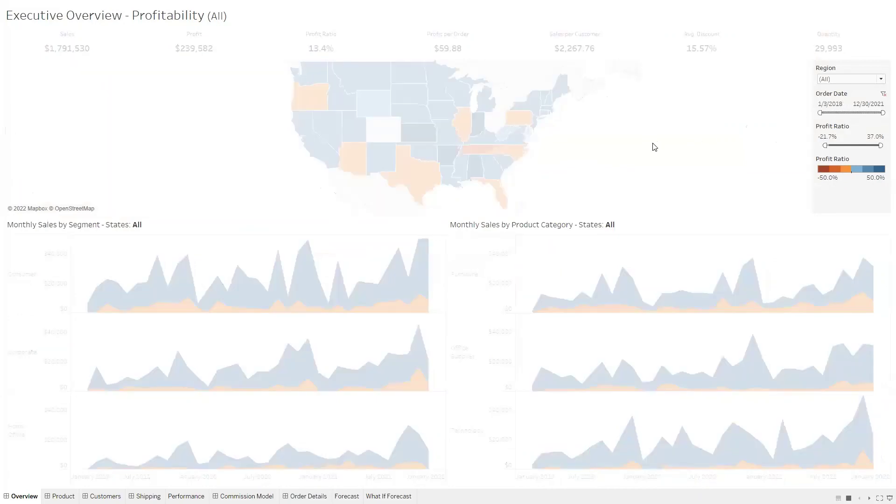